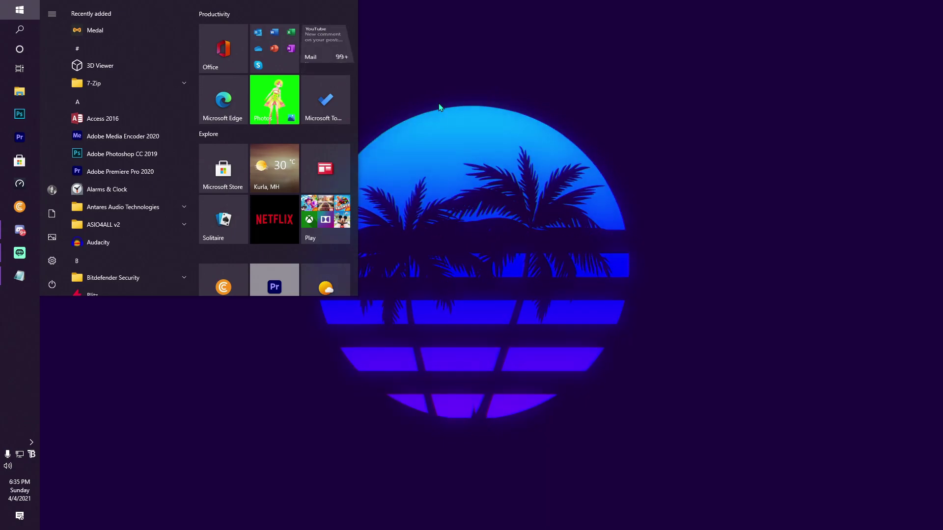
- Confirm in System Information that installed physical memory is 16.0 GB, then close it
type("system")
key("Return")
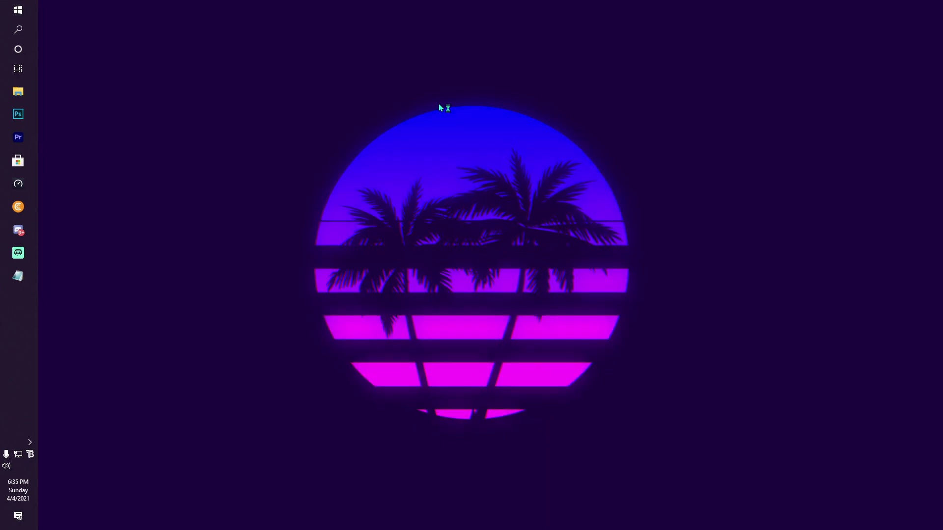
left_click(420, 350)
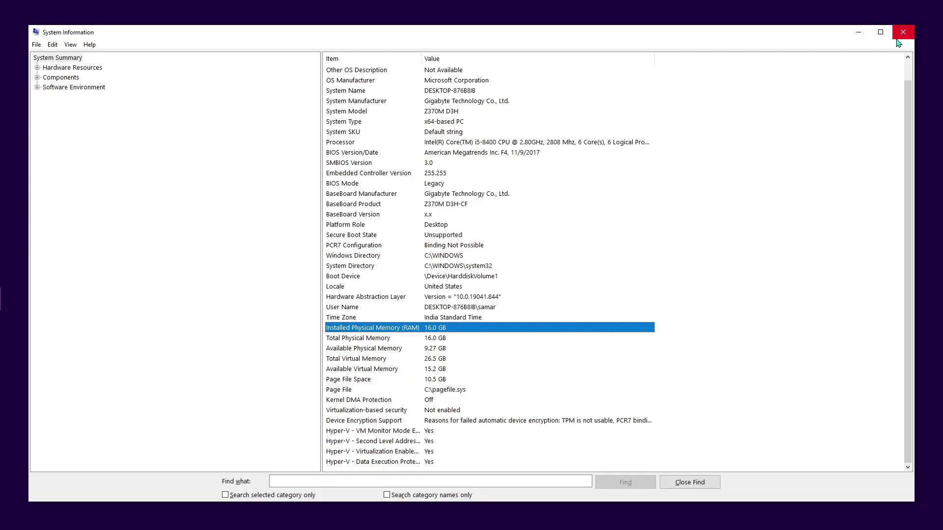
left_click(902, 32)
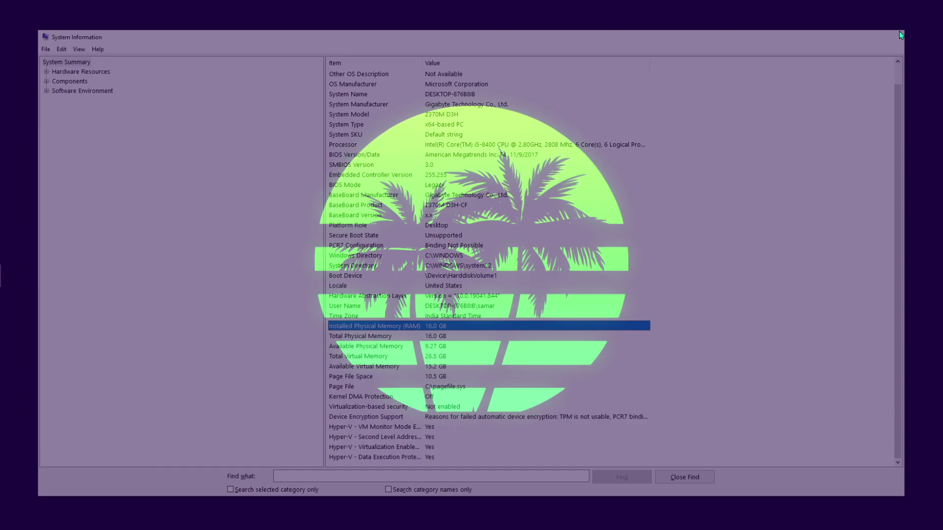
- Launch Registry Editor by running 'regedit' from the Run dialog
key("super+r")
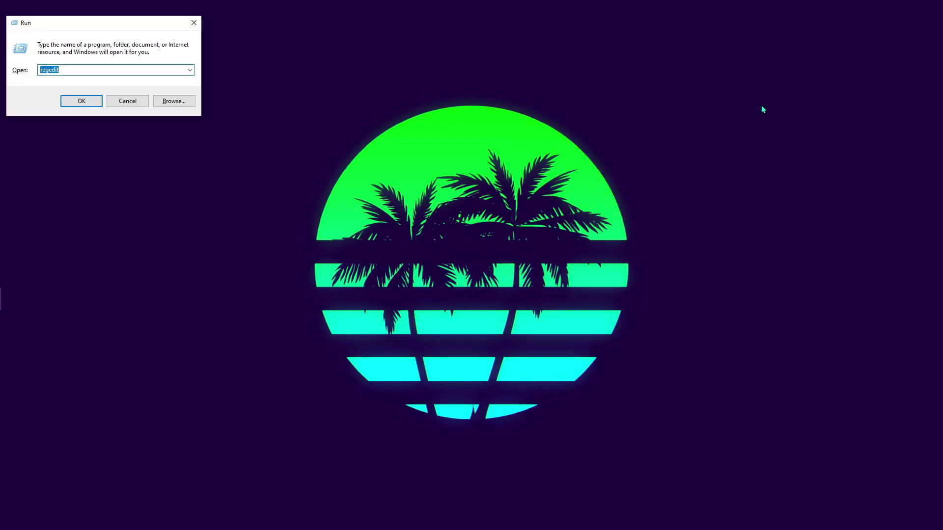
key("Return")
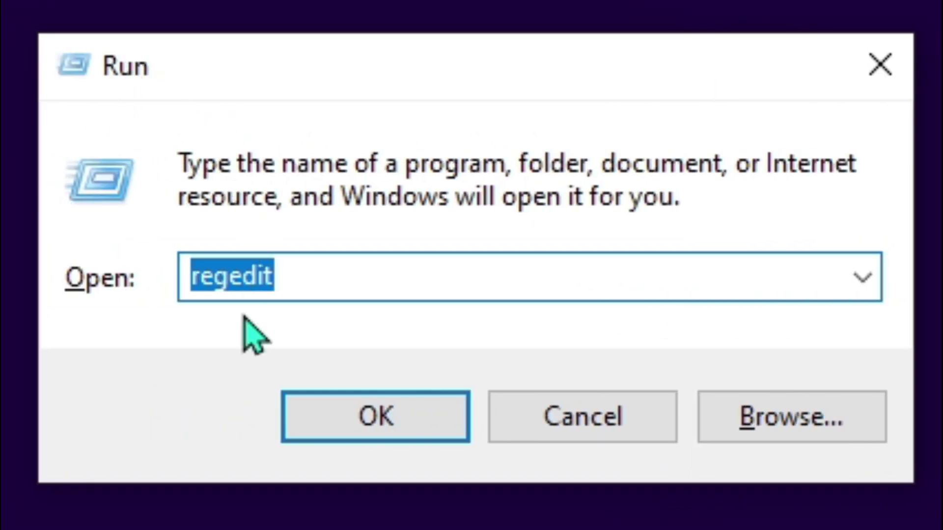
left_click(360, 280)
key("ctrl+a")
key("BackSpace")
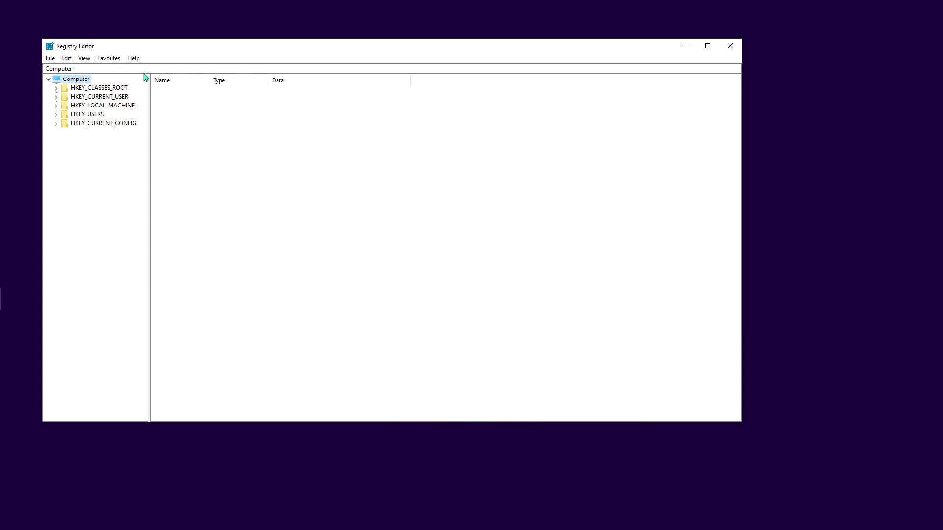
- Expand HKEY_LOCAL_MACHINE, then SOFTWARE, then Intel to reveal its PSIS subkey
left_click(89, 108)
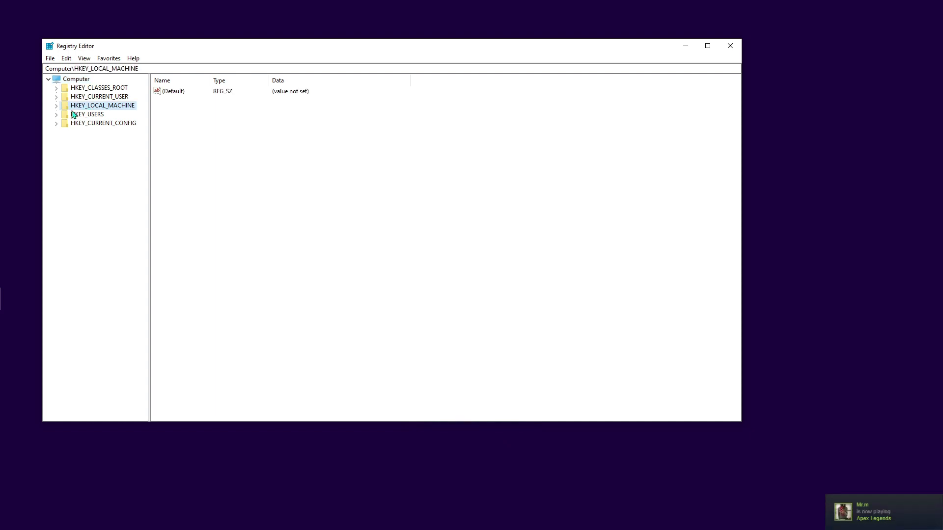
left_click(22, 91)
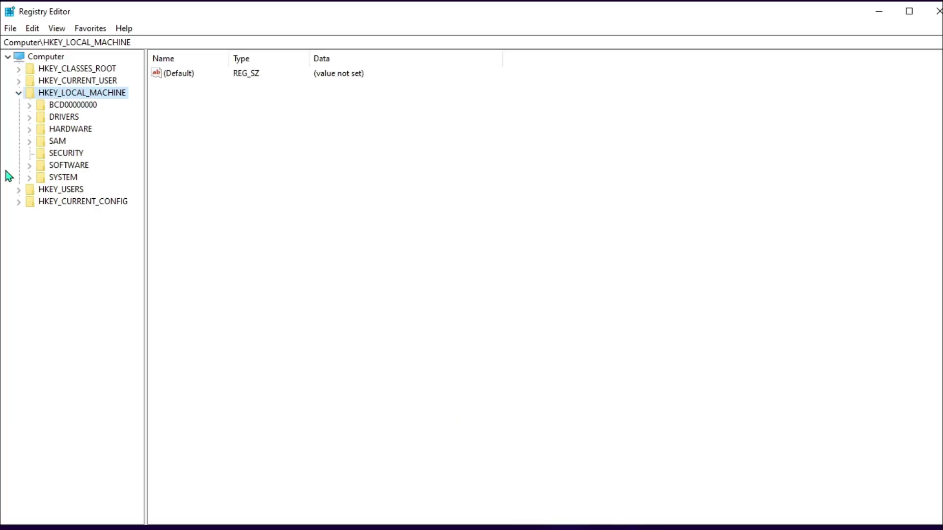
left_click(29, 166)
scroll(92, 248, "down", 2)
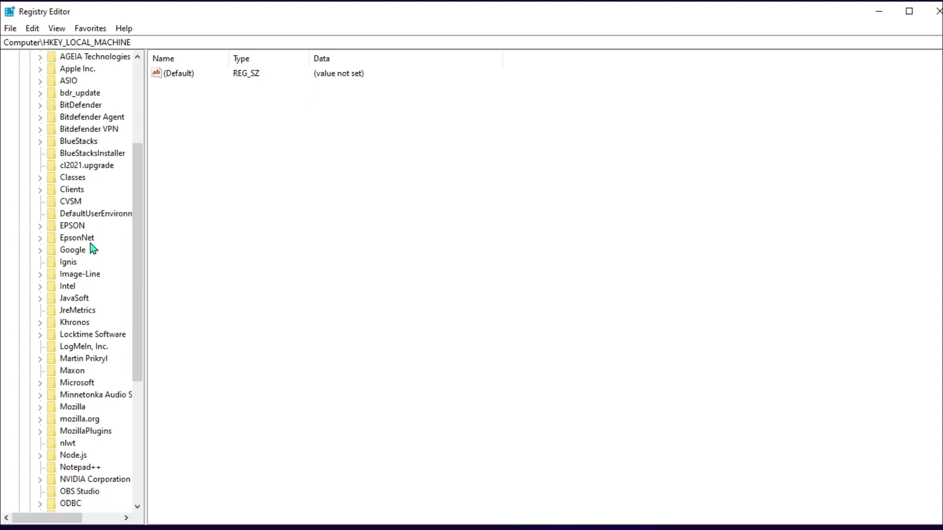
left_click(47, 293)
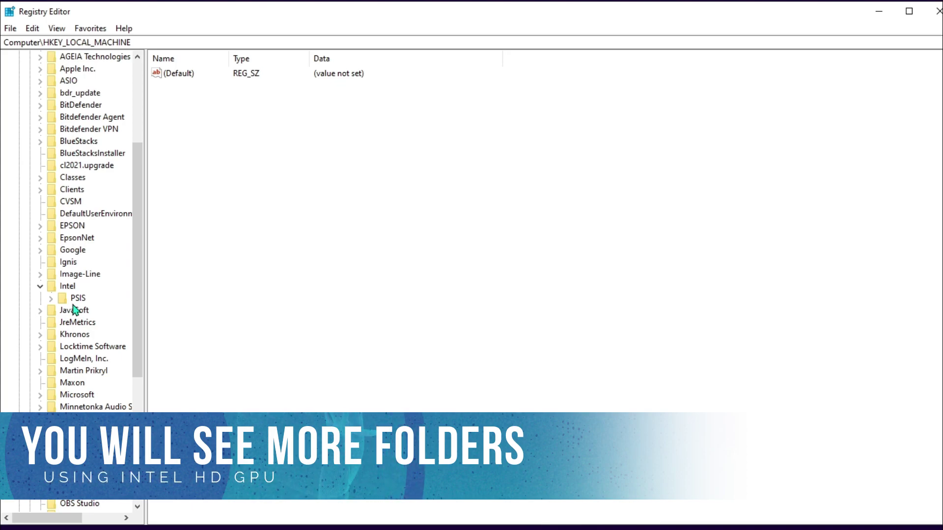
- Create a new subkey named GMM under the Intel key
right_click(72, 289)
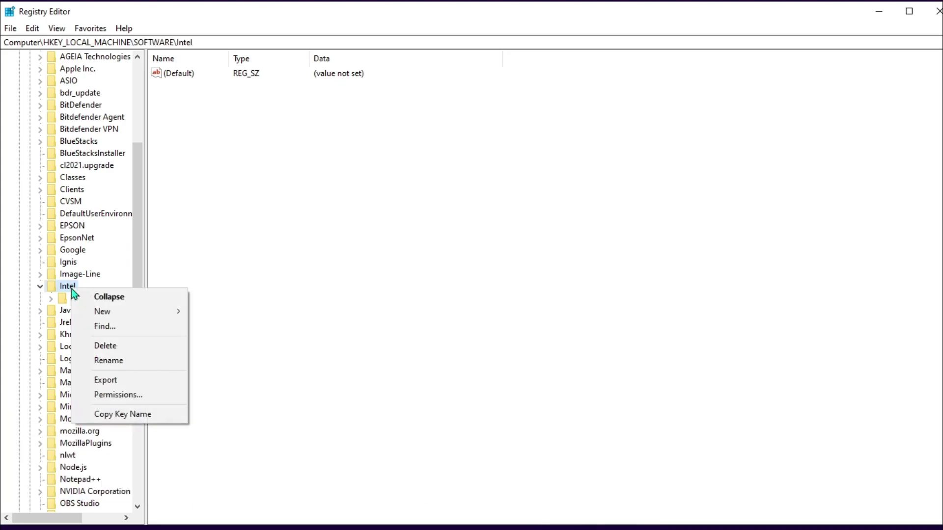
mouse_move(115, 311)
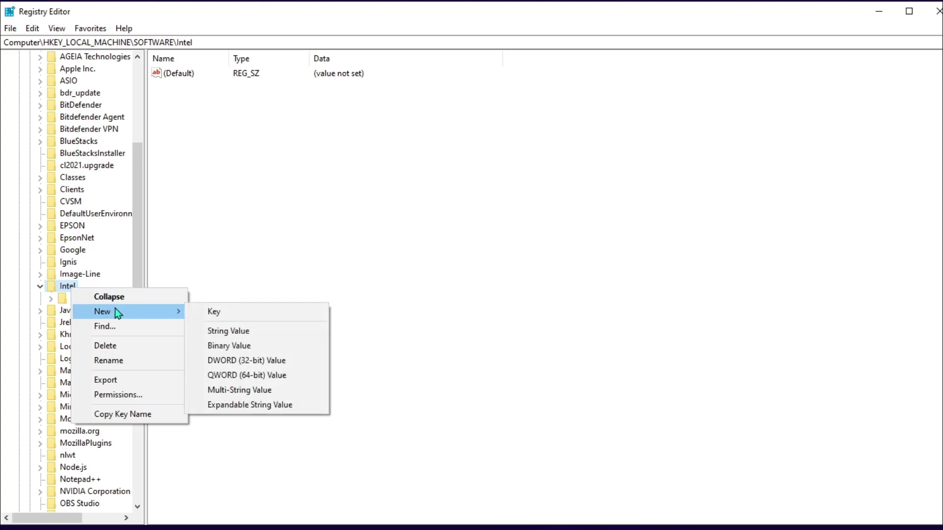
left_click(223, 316)
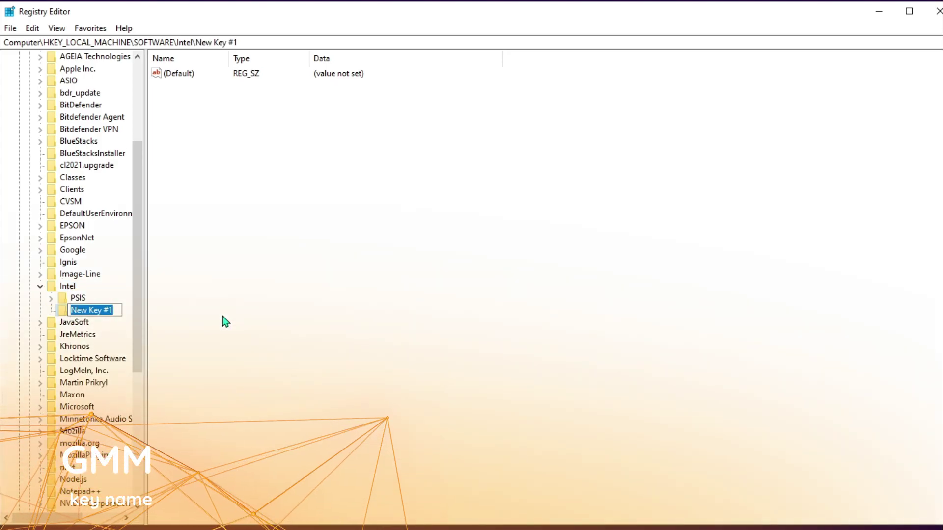
type("GMM")
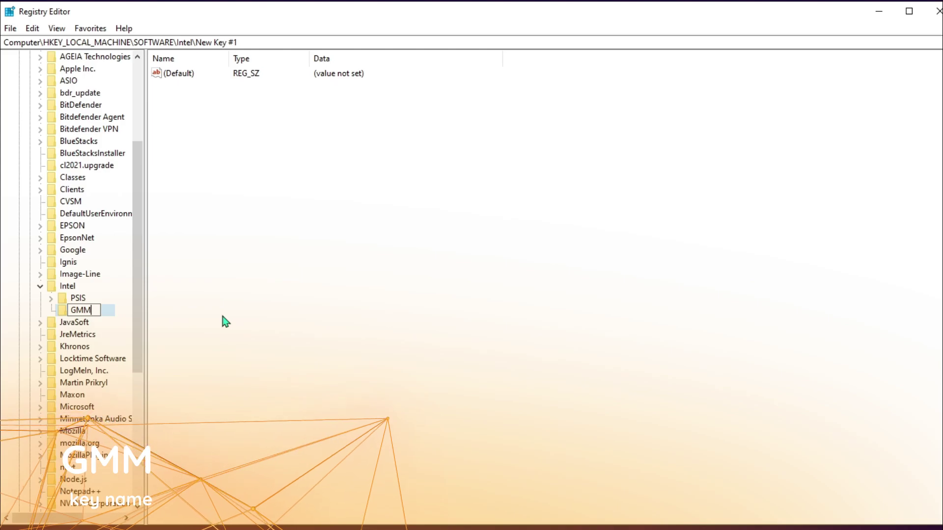
key("Return")
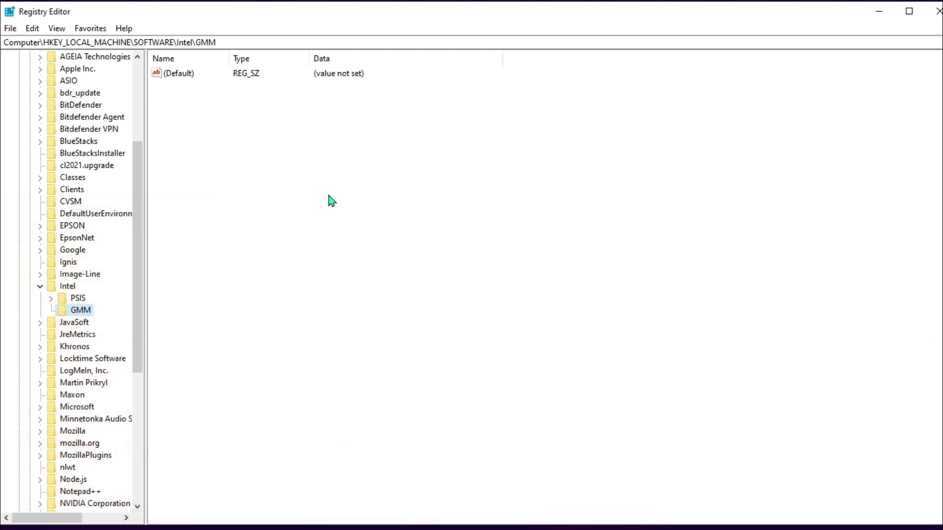
- Add a DWORD (32-bit) value named DedicatedSegmentMemory inside GMM
left_click(324, 187)
mouse_move(325, 163)
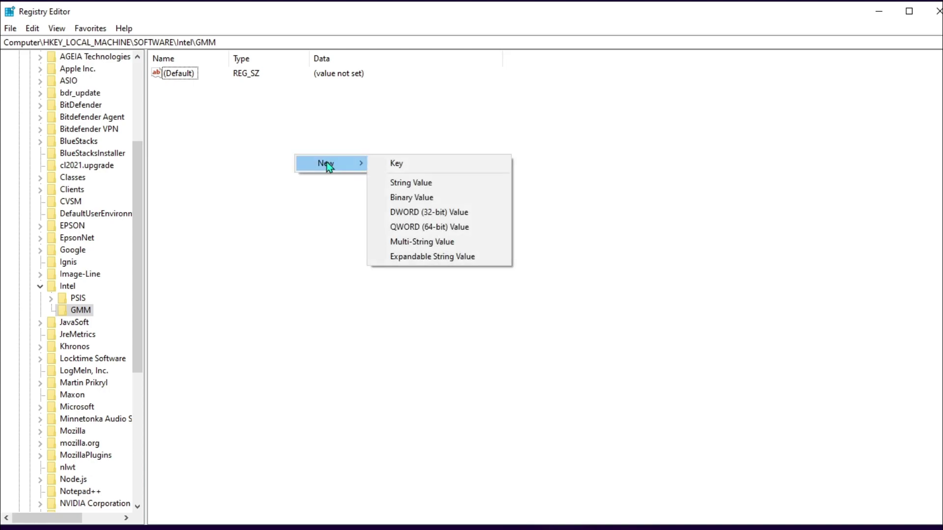
left_click(419, 212)
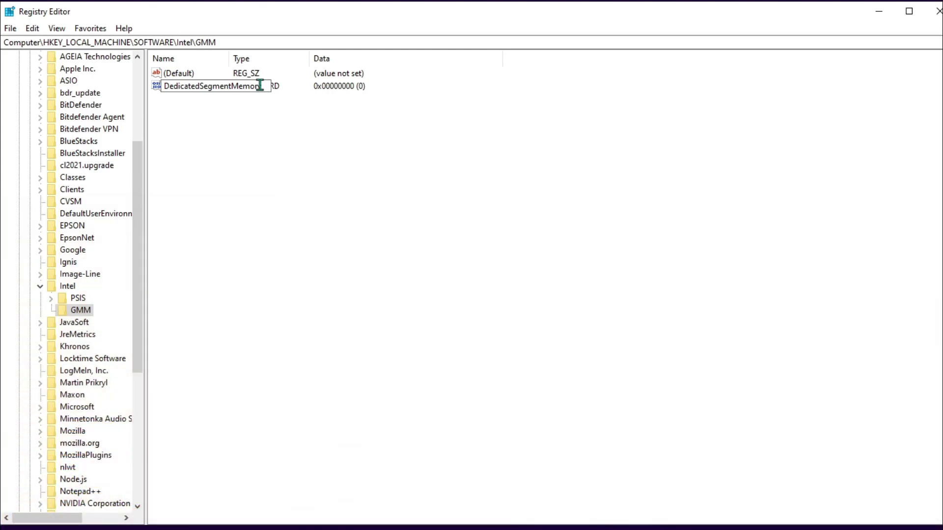
key("Return")
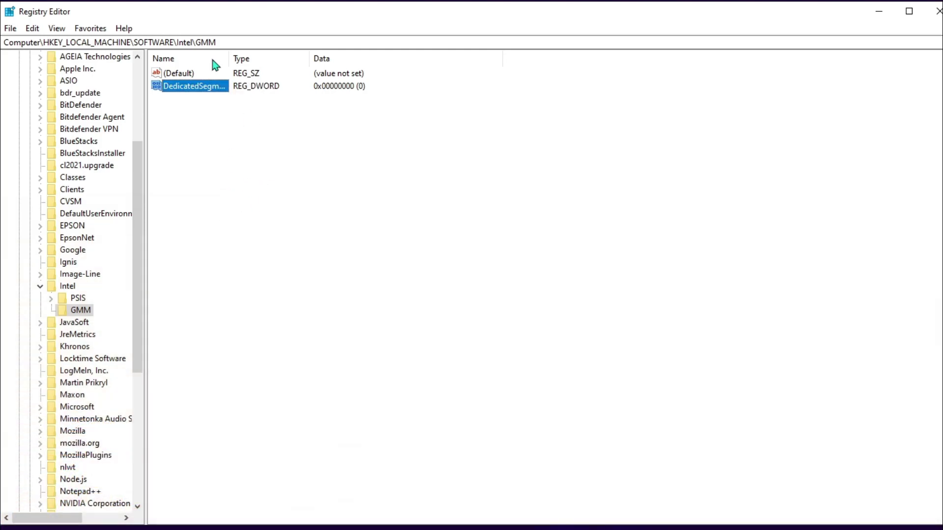
right_click(206, 89)
- Enter 2048 as DedicatedSegmentMemory's value data and save it
left_click(229, 94)
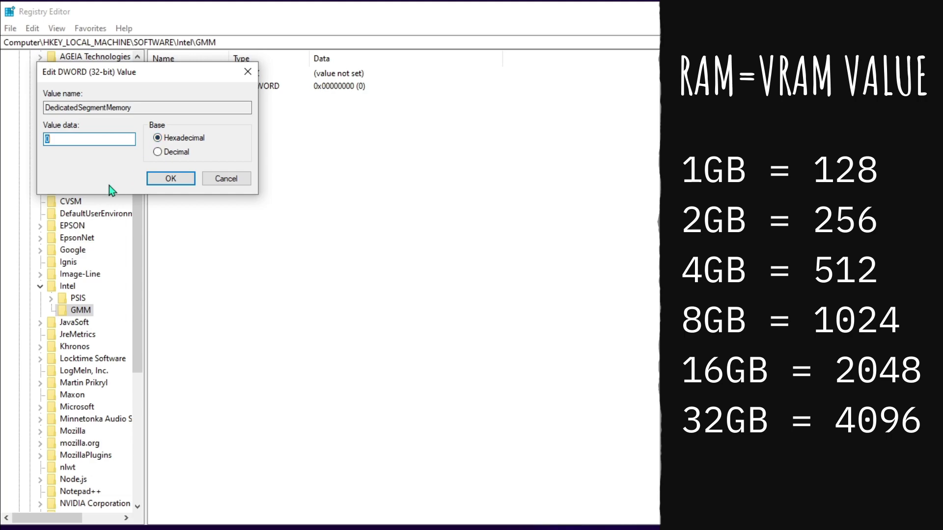
type("2048")
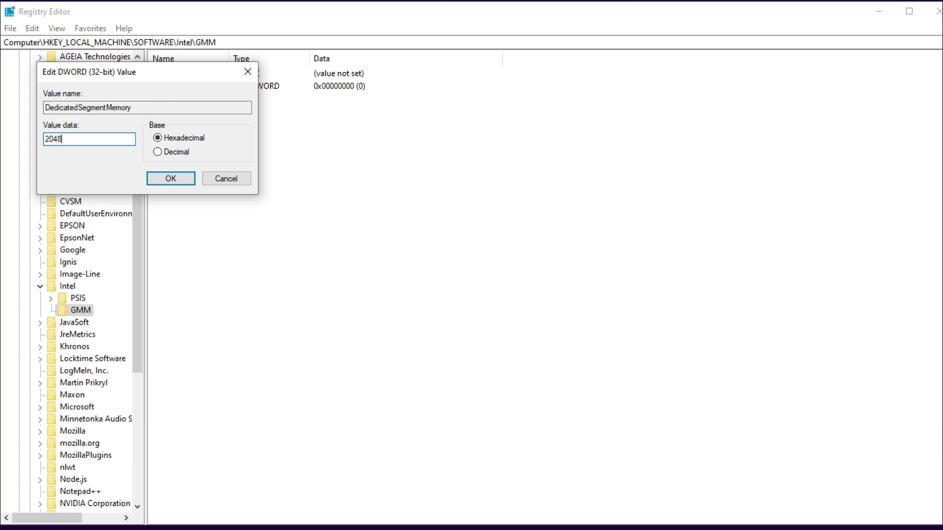
left_click(170, 179)
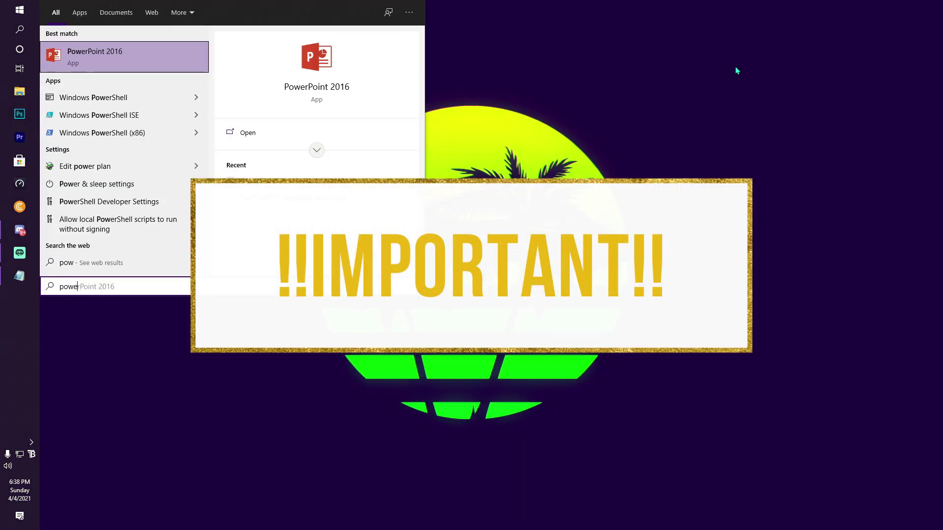
- Pick the 'Choose a power plan' search result to reach Power Options
key("Down")
key("Down")
key("Down")
key("Down")
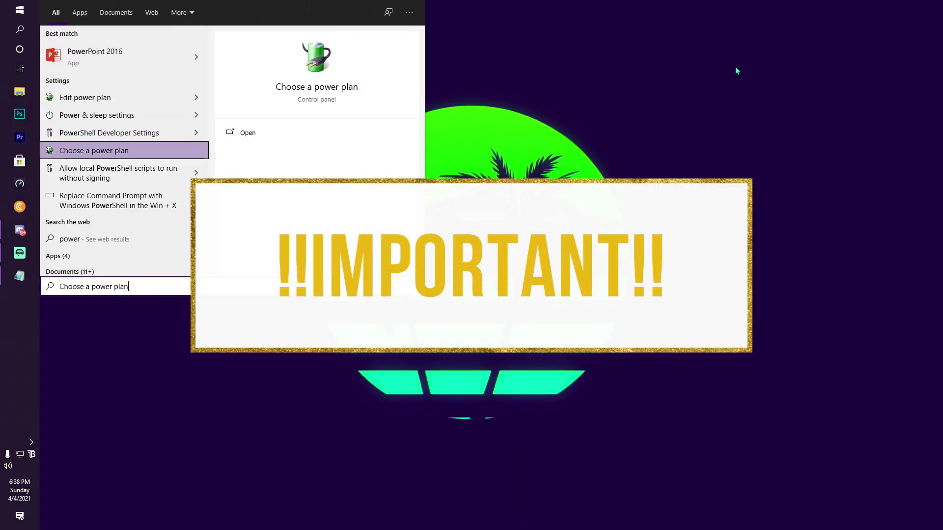
key("Up")
key("Escape")
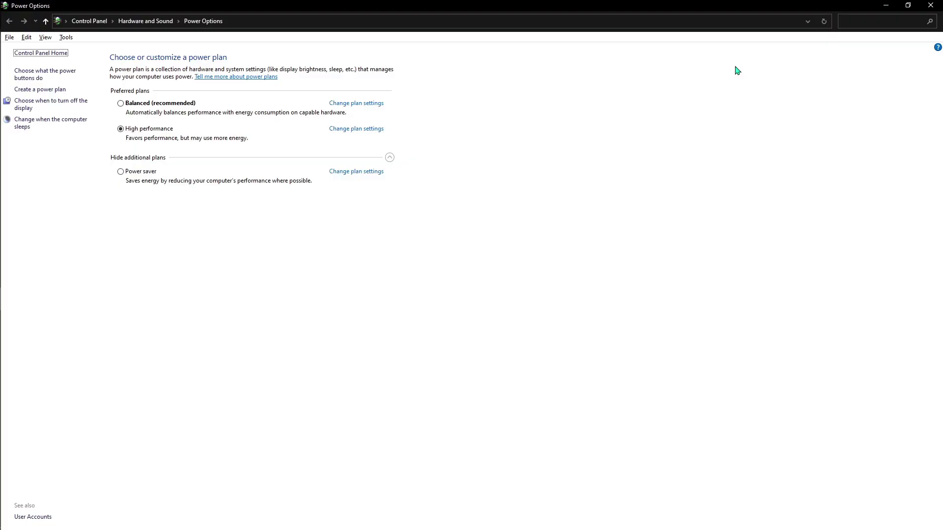